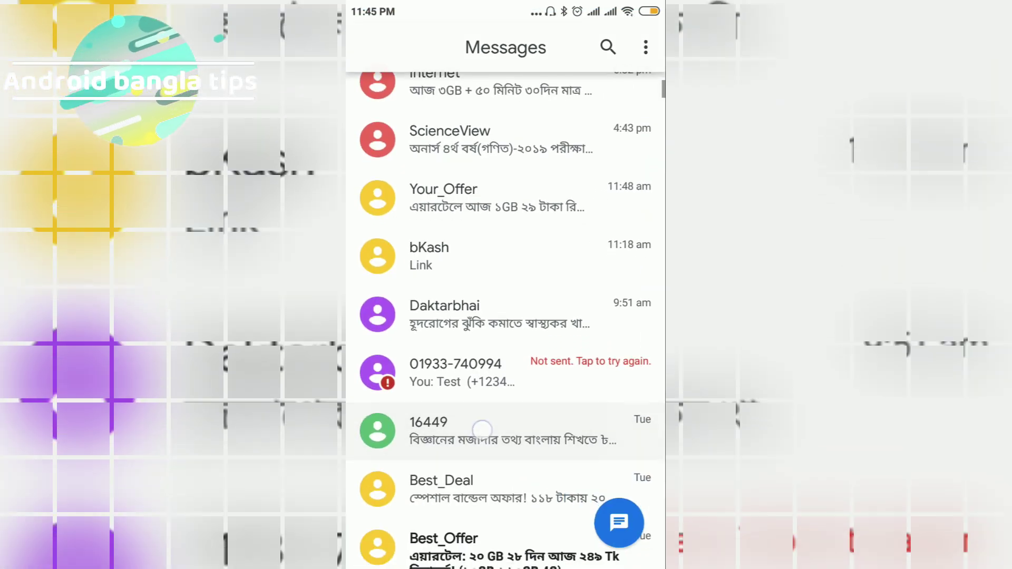
pyautogui.scroll(-2, 479, 458)
pyautogui.scroll(-2, 479, 396)
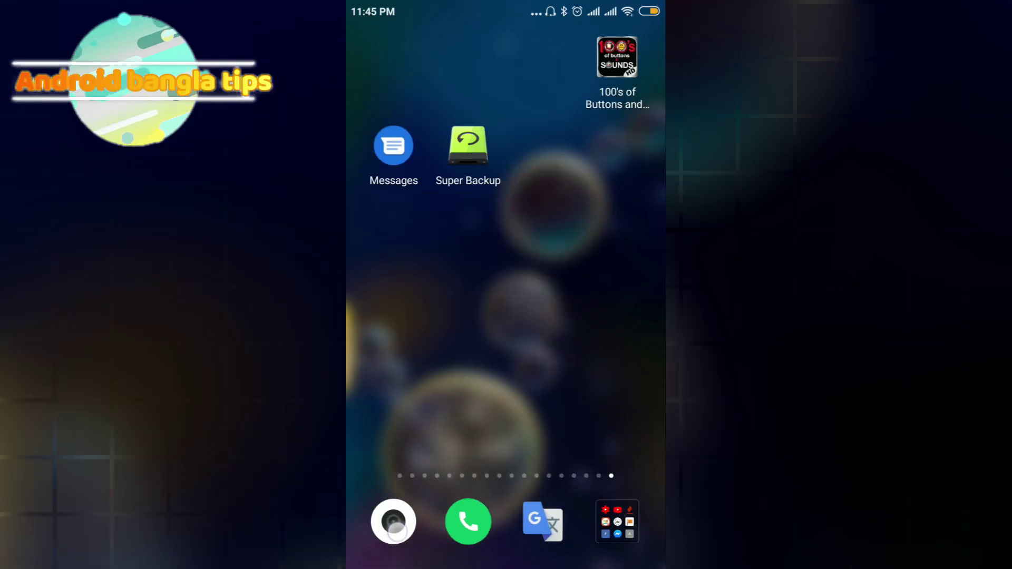
# - Launch the Camera from the home screen dock
pyautogui.click(393, 522)
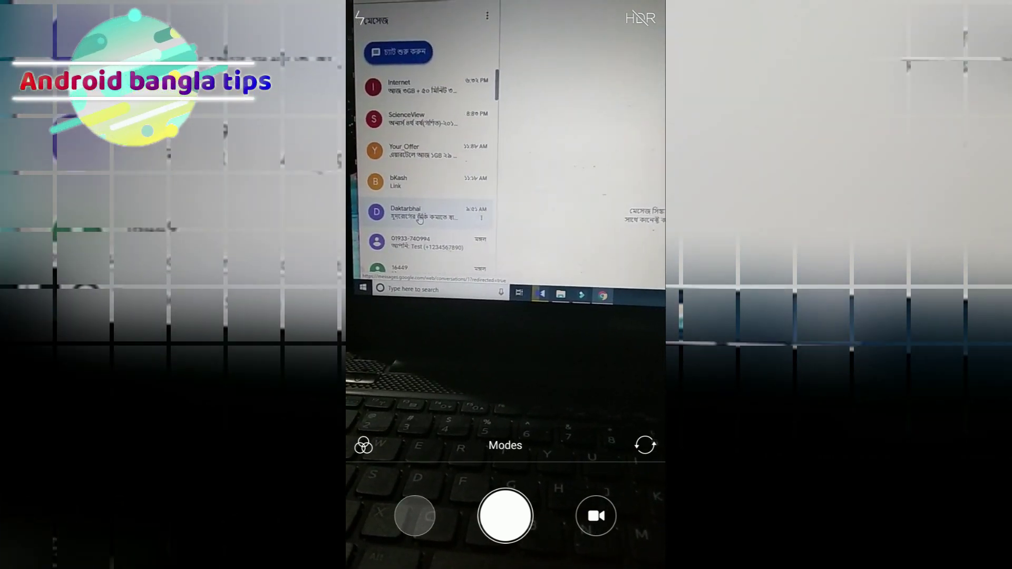
pyautogui.scroll(-4, 420, 215)
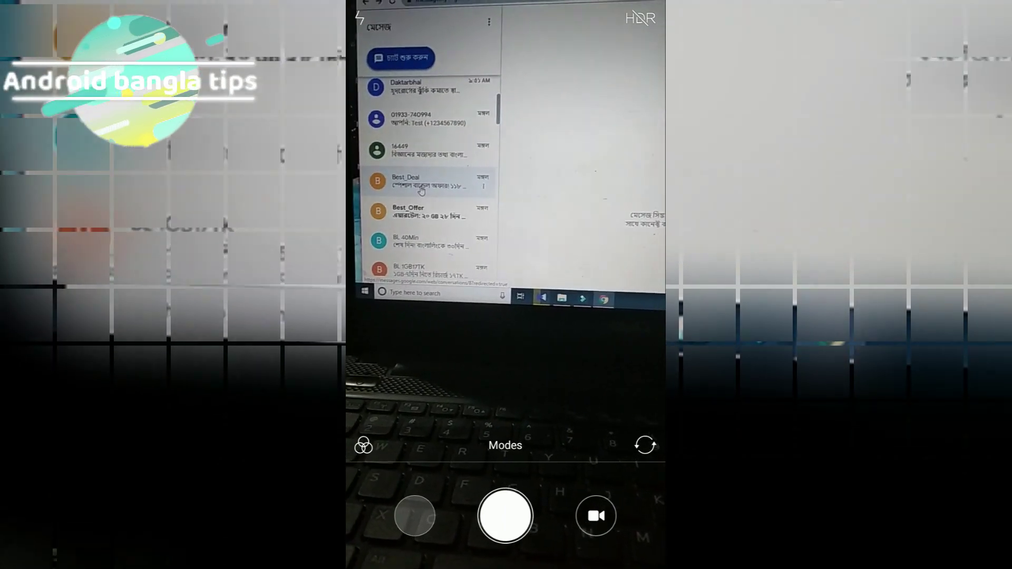
# - Open the Best_Deal conversation on the laptop's Messages for web
pyautogui.click(421, 192)
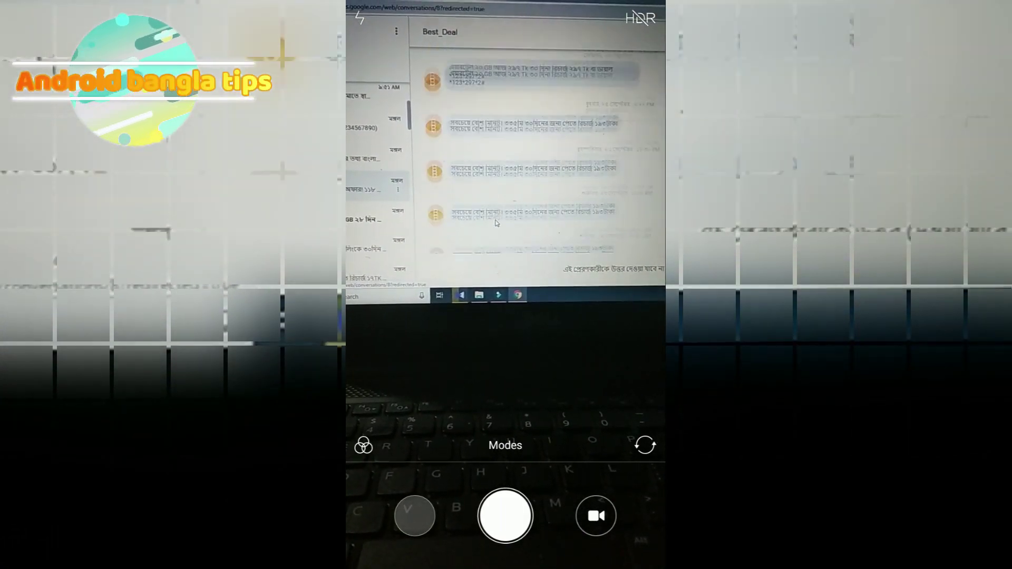
pyautogui.scroll(3, 495, 221)
pyautogui.scroll(3, 497, 223)
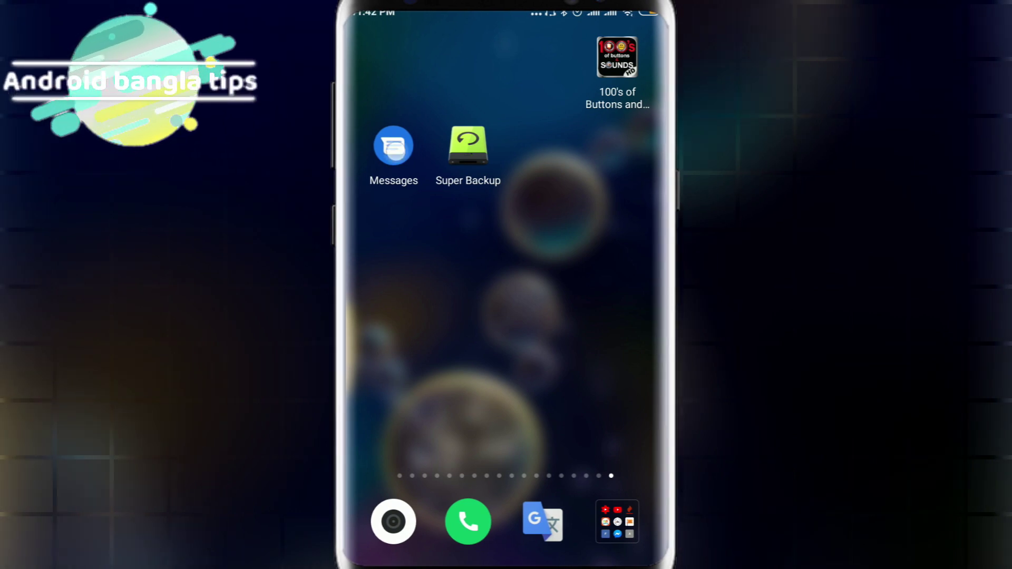
# - Launch Google Messages from the home screen and browse its conversation list
pyautogui.click(394, 145)
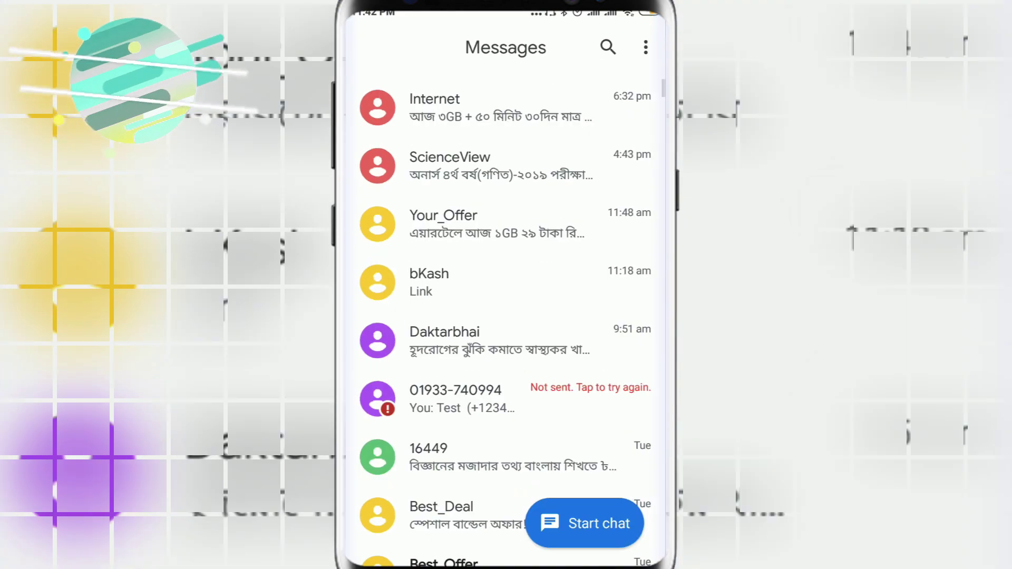
pyautogui.scroll(-10, 624, 441)
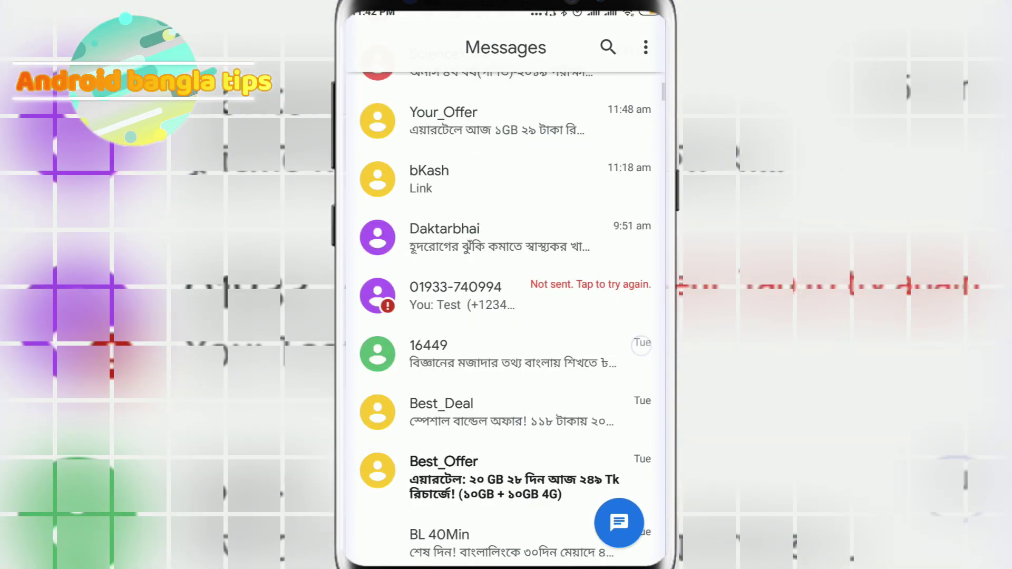
pyautogui.scroll(-10, 625, 395)
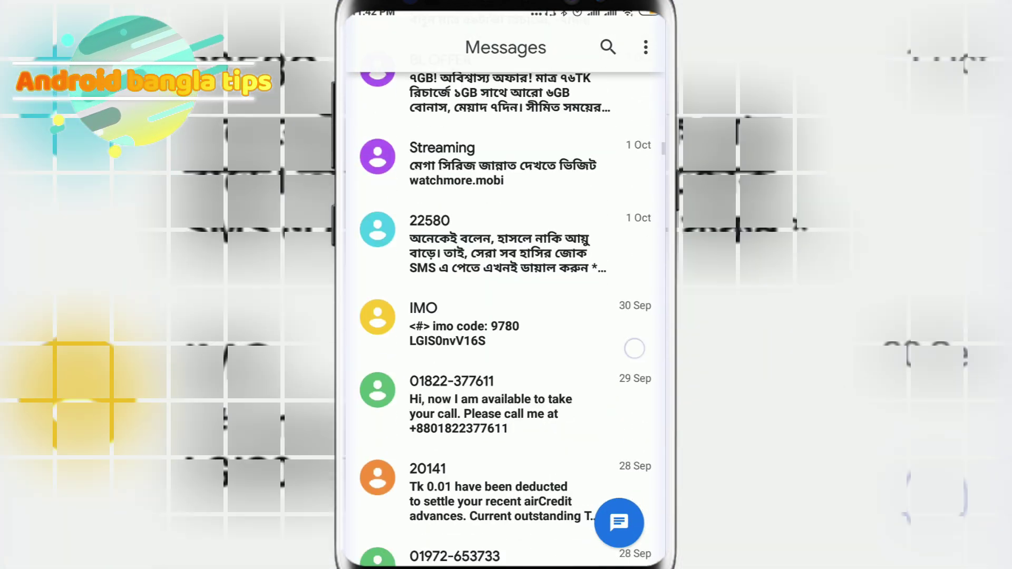
pyautogui.scroll(-10, 612, 433)
pyautogui.scroll(-10, 625, 395)
pyautogui.scroll(-10, 625, 396)
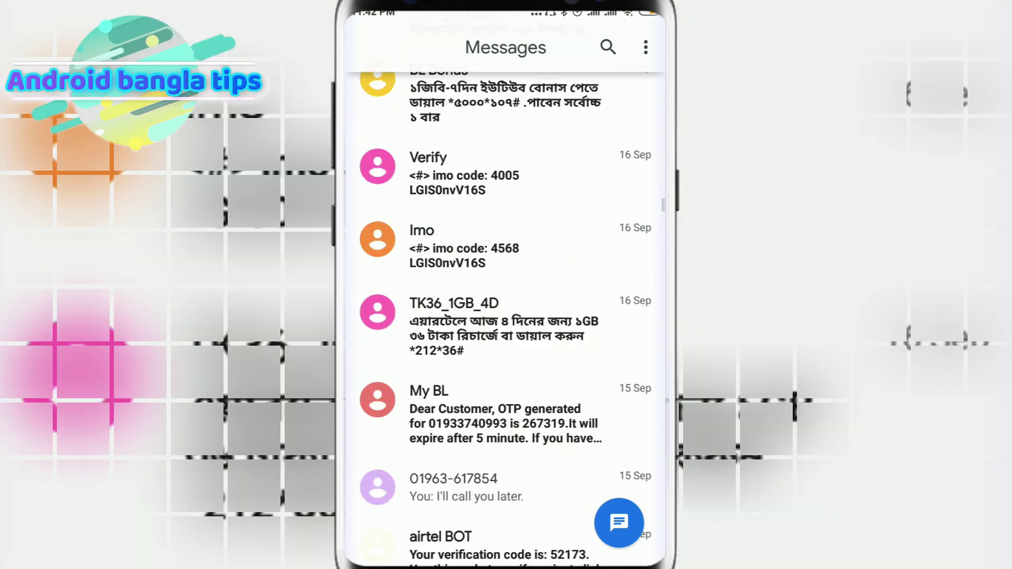
pyautogui.scroll(15, 624, 316)
pyautogui.scroll(10, 624, 317)
pyautogui.scroll(10, 625, 317)
pyautogui.scroll(10, 506, 316)
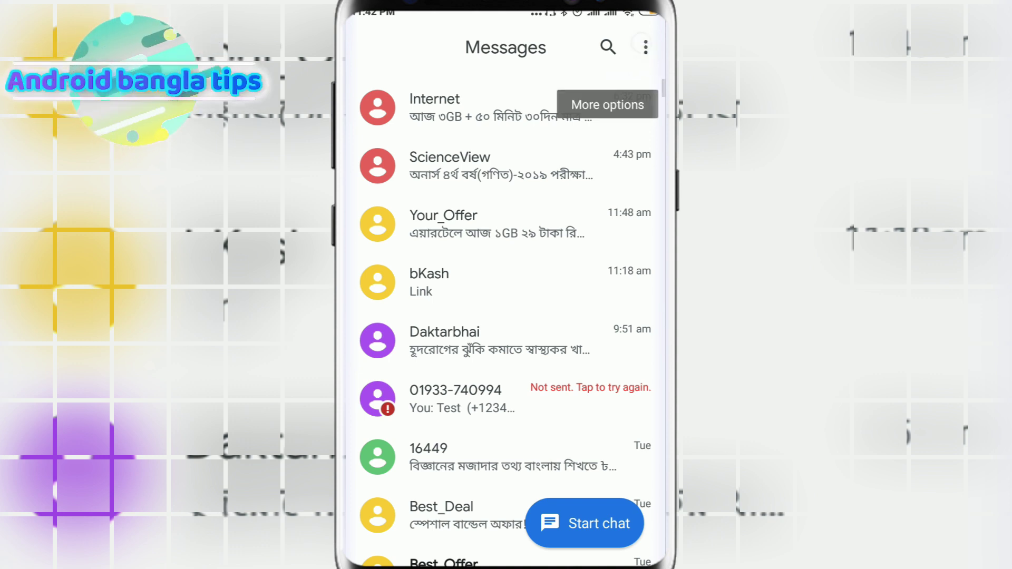
pyautogui.click(646, 48)
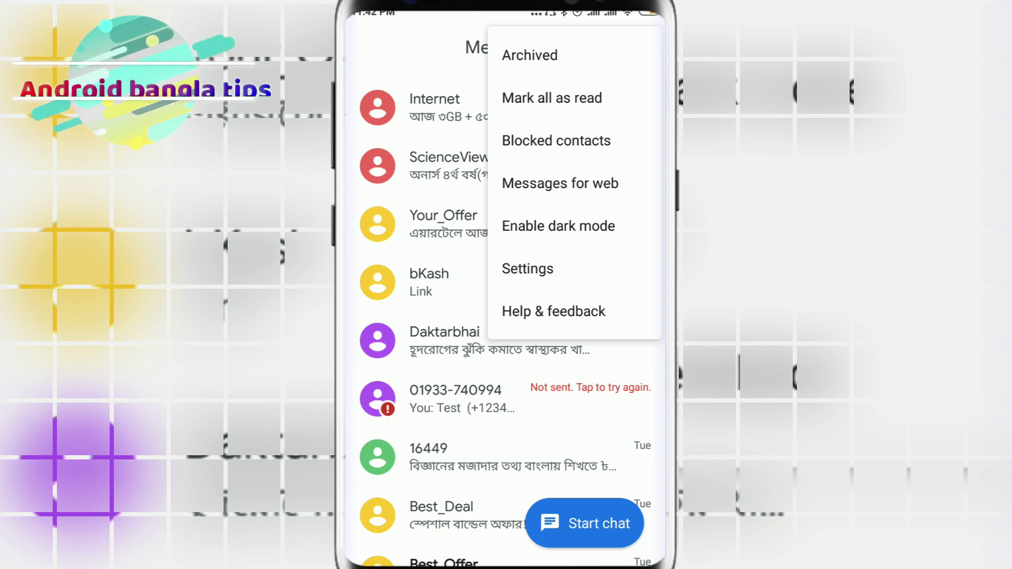
pyautogui.click(559, 183)
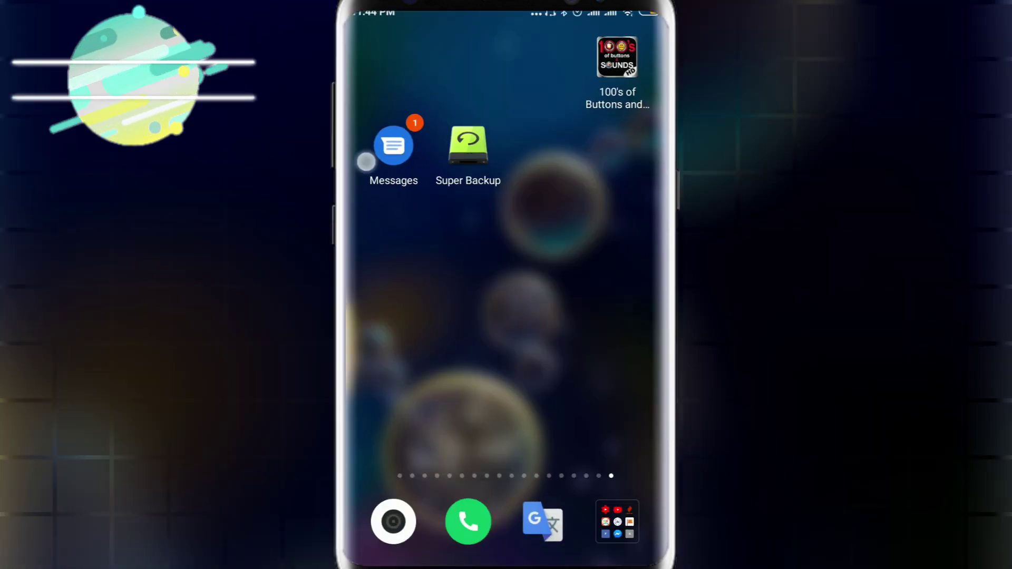
pyautogui.click(388, 155)
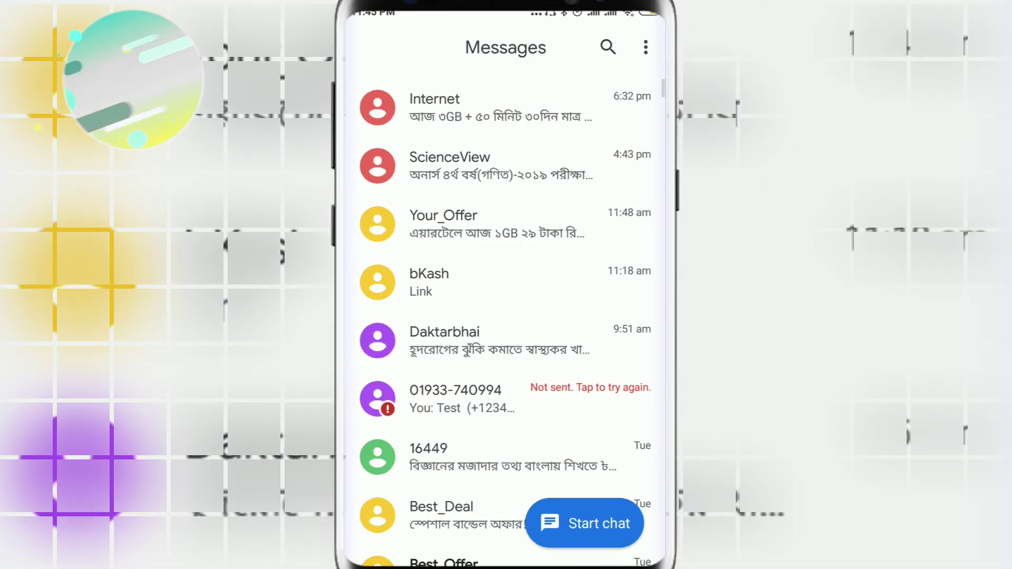
pyautogui.moveTo(480, 456); pyautogui.dragTo(480, 398)
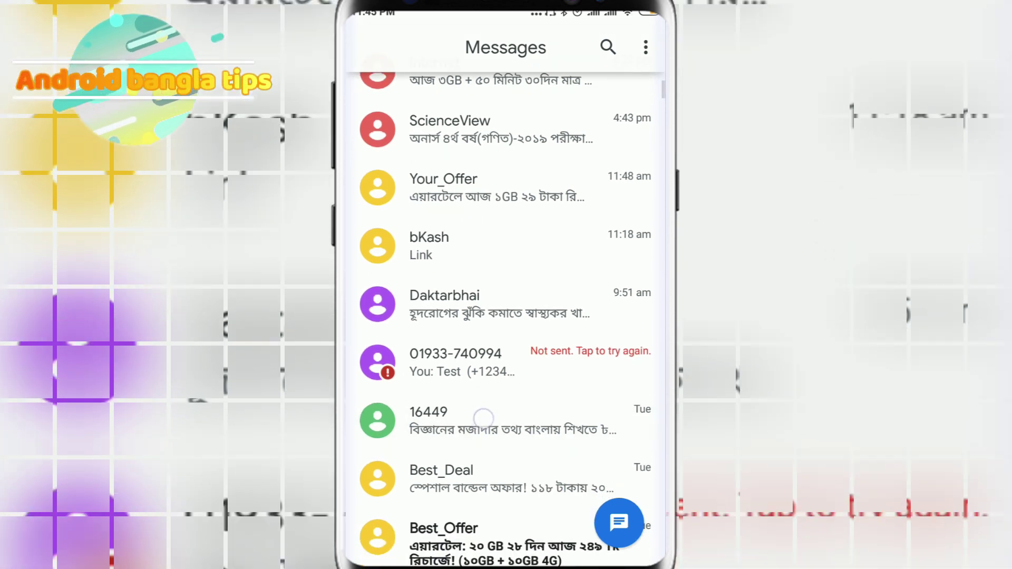
pyautogui.scroll(-1, 505, 317)
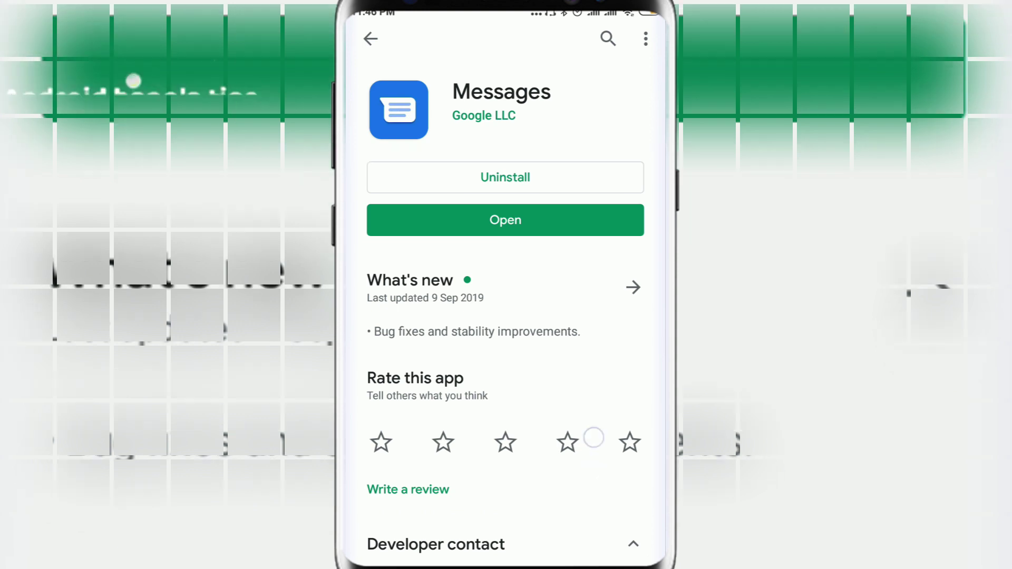
pyautogui.moveTo(592, 475); pyautogui.dragTo(621, 283)
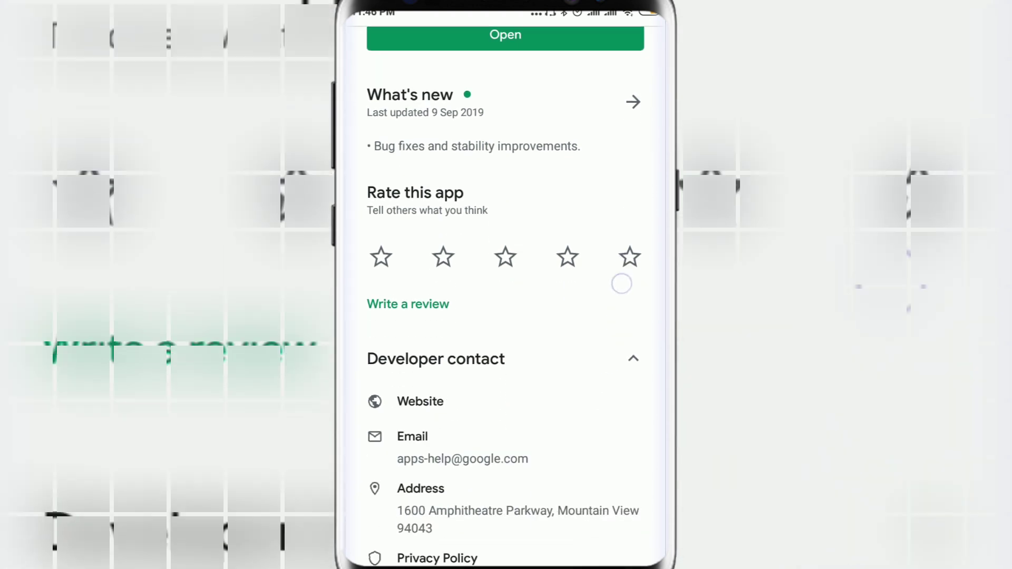
pyautogui.scroll(5, 506, 285)
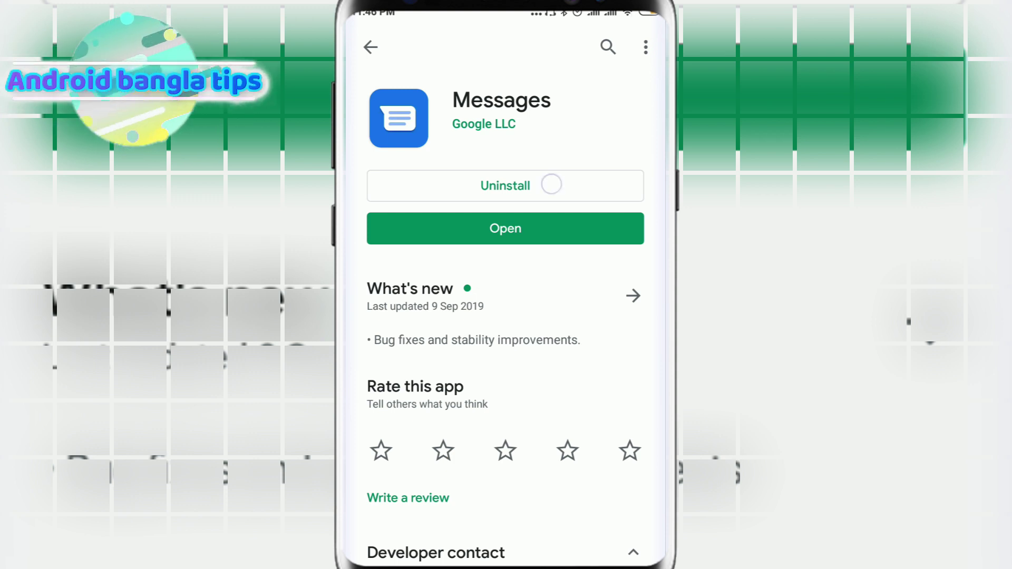
# - Uninstall Messages, then reinstall Messages by Google from the Play Store
pyautogui.click(552, 184)
pyautogui.click(603, 327)
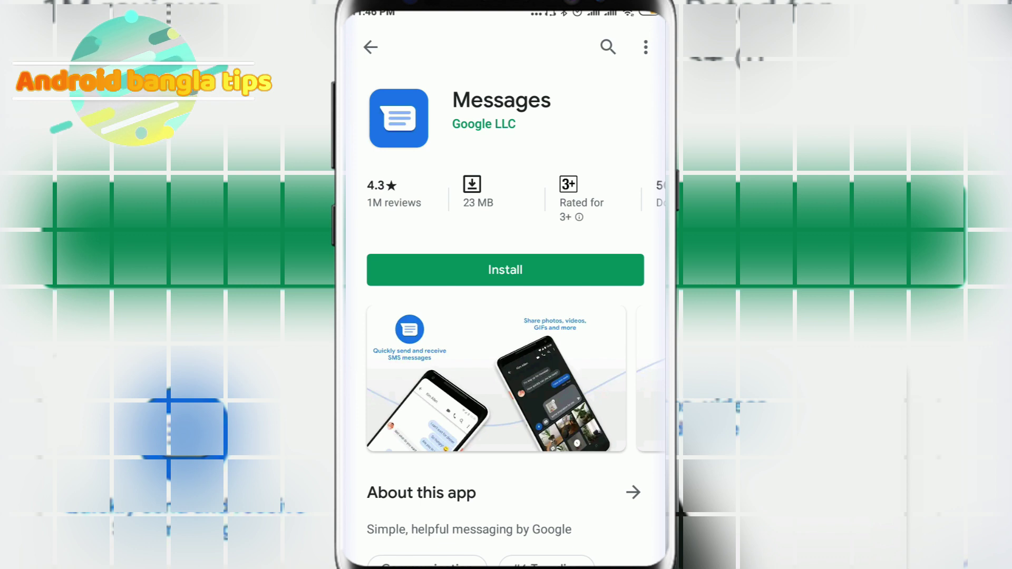
pyautogui.hscroll(2, 505, 197)
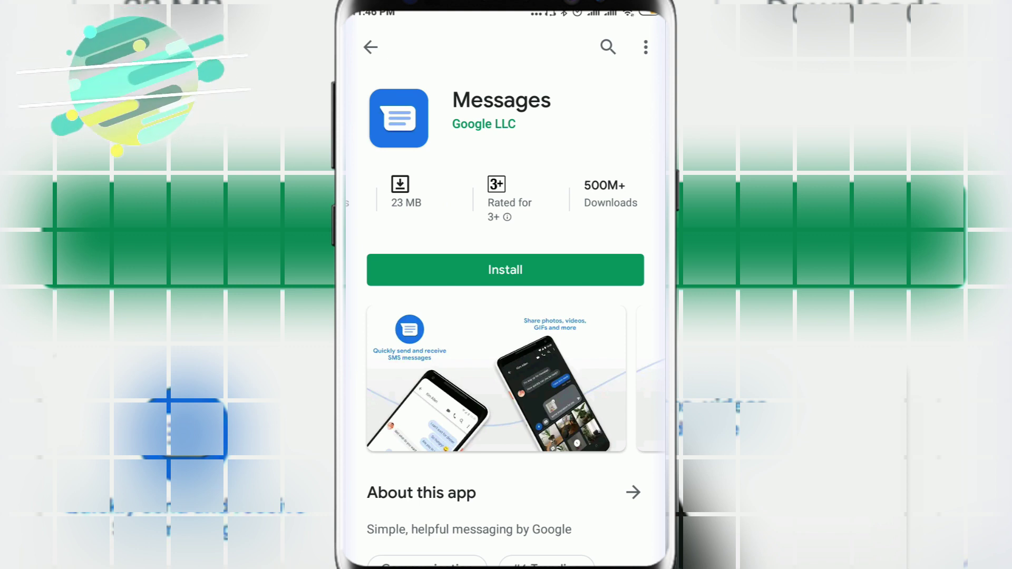
pyautogui.click(577, 269)
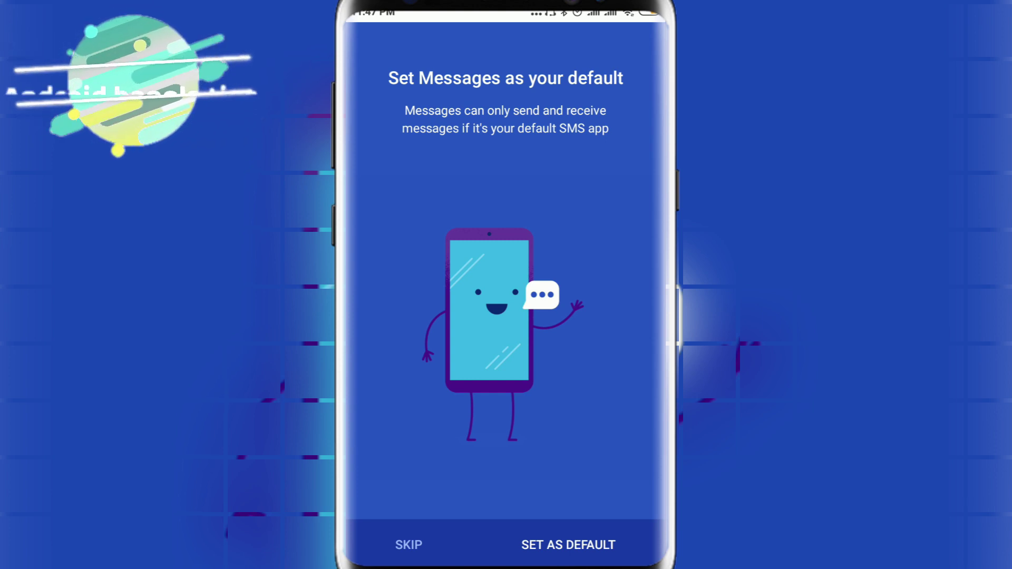
# - Confirm Messages as the default SMS app and start a chat
pyautogui.click(592, 547)
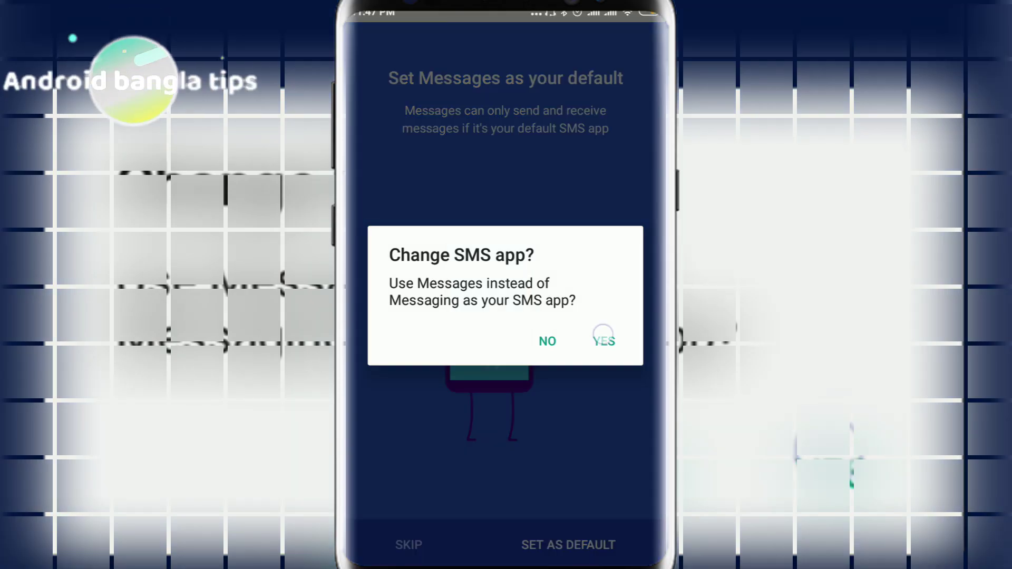
pyautogui.click(603, 341)
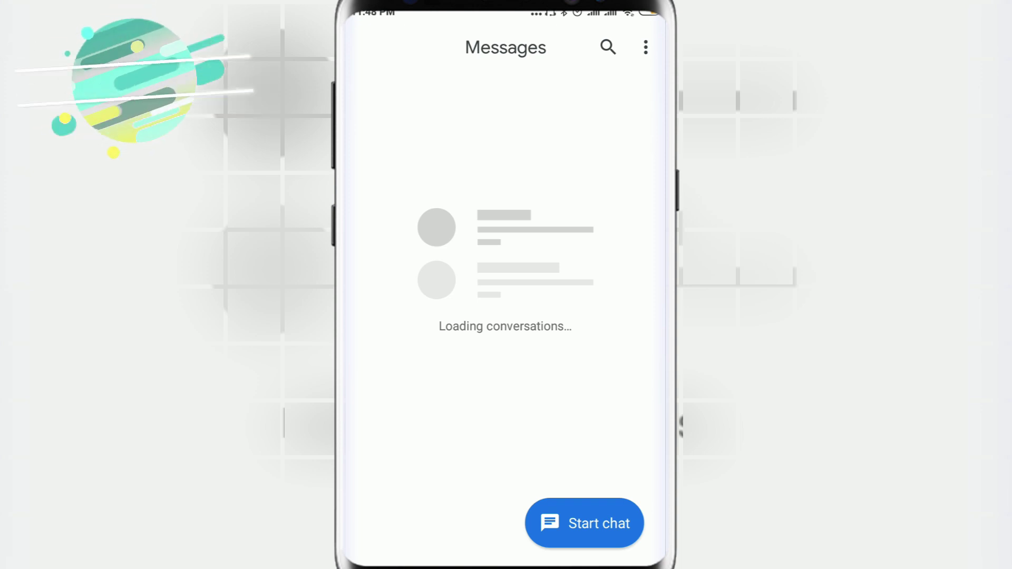
pyautogui.click(583, 522)
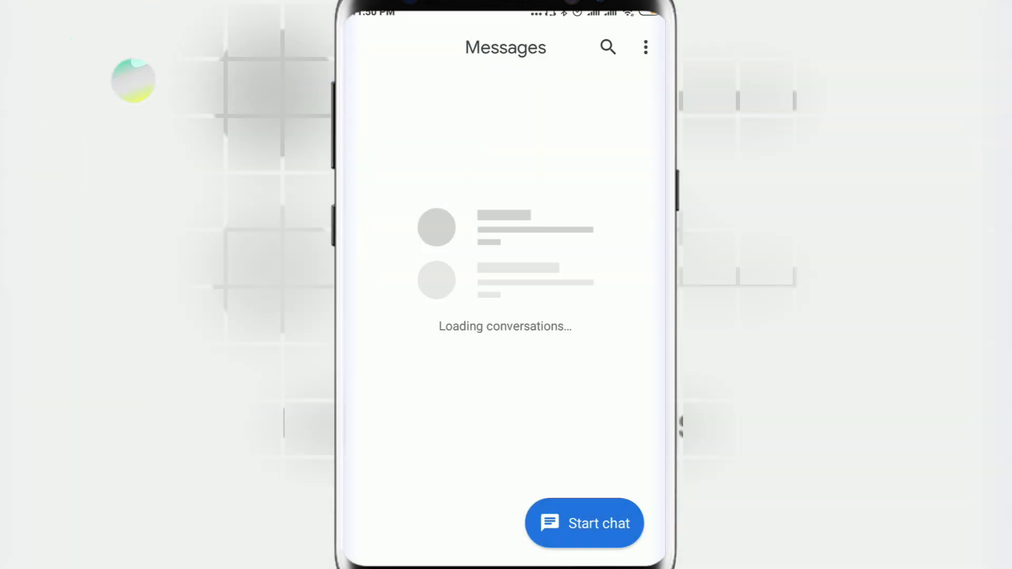
# - View the General settings page, then return to the main Settings list
pyautogui.click(645, 48)
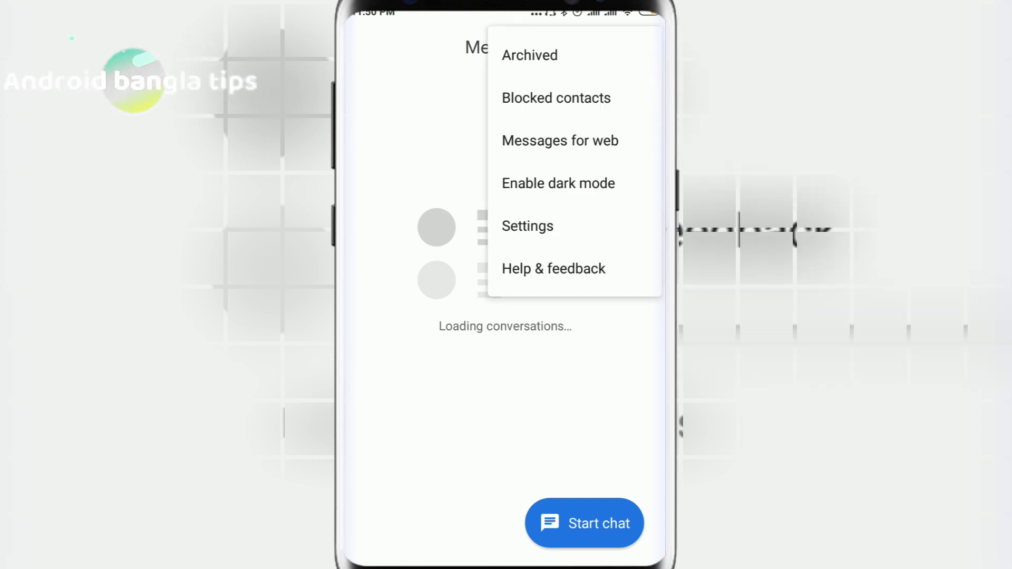
pyautogui.click(565, 226)
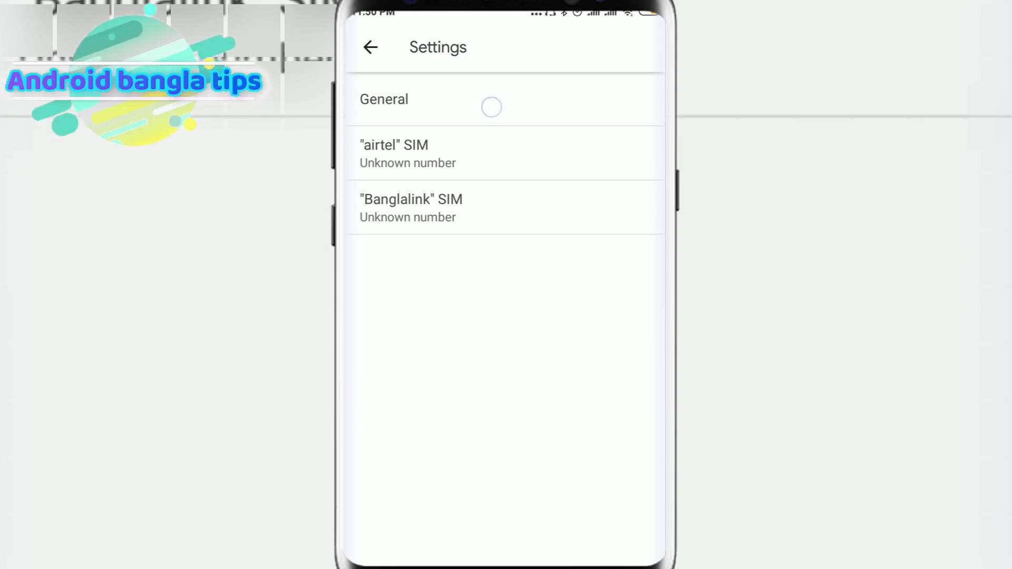
pyautogui.click(491, 106)
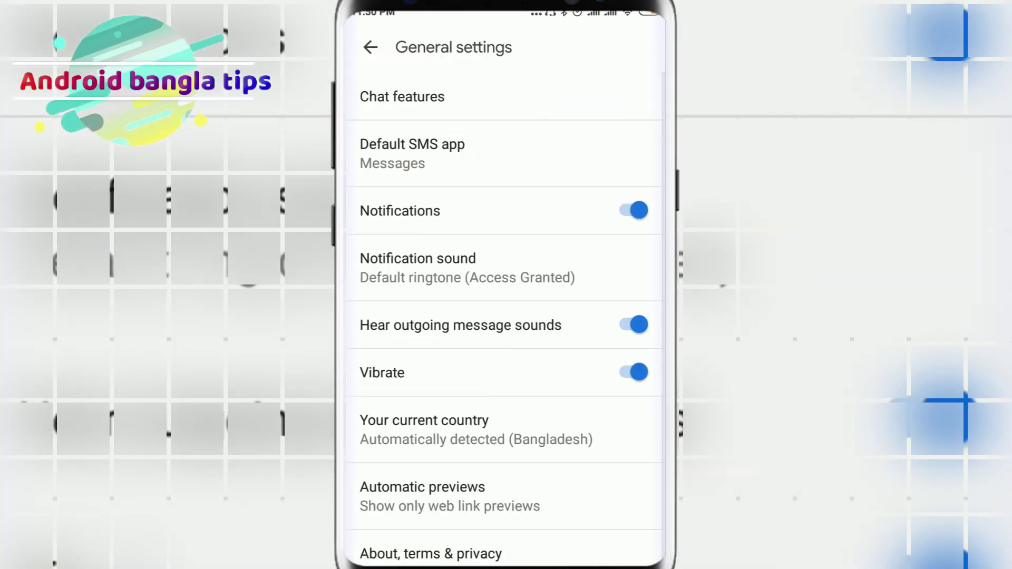
pyautogui.moveTo(544, 405); pyautogui.dragTo(544, 397)
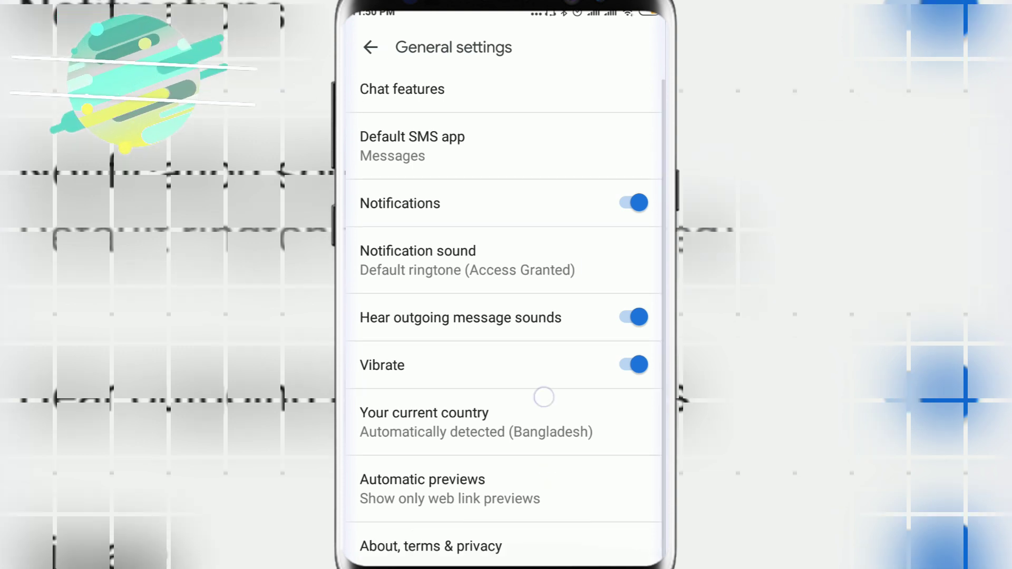
pyautogui.press('Escape')
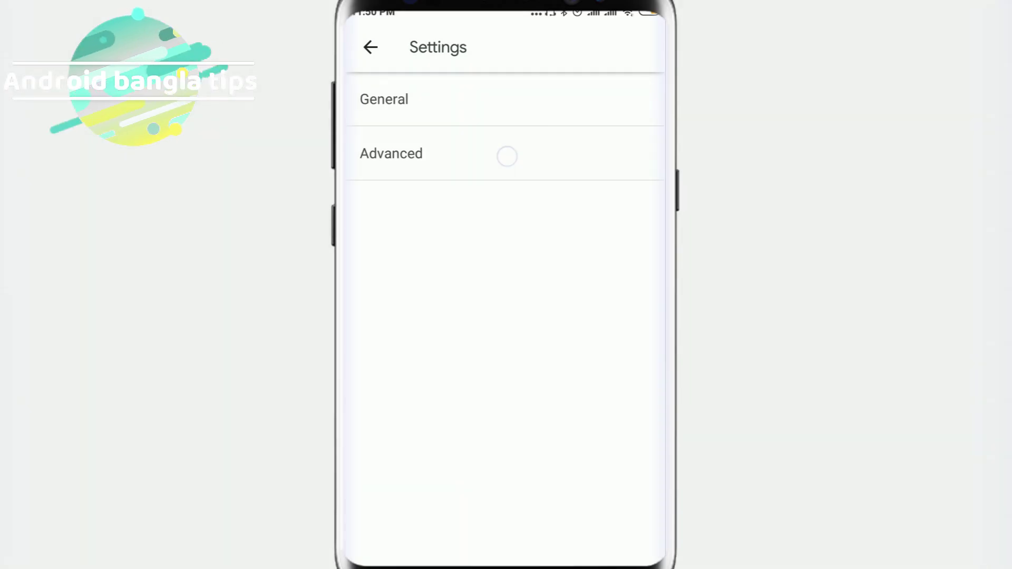
# - Enable 'Auto-download MMS when roaming' and 'Get SMS delivery reports' under Advanced
pyautogui.click(506, 156)
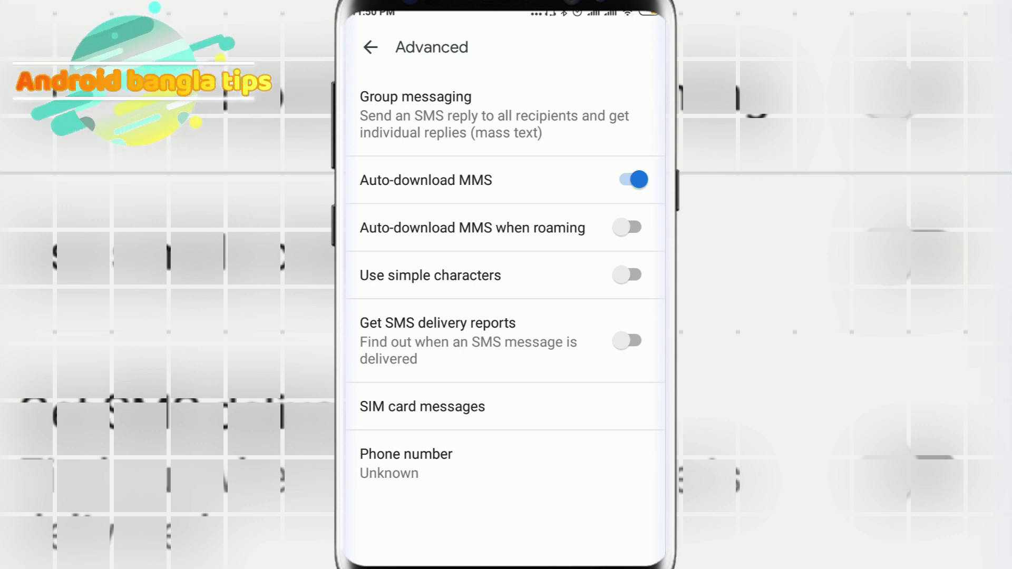
pyautogui.click(629, 227)
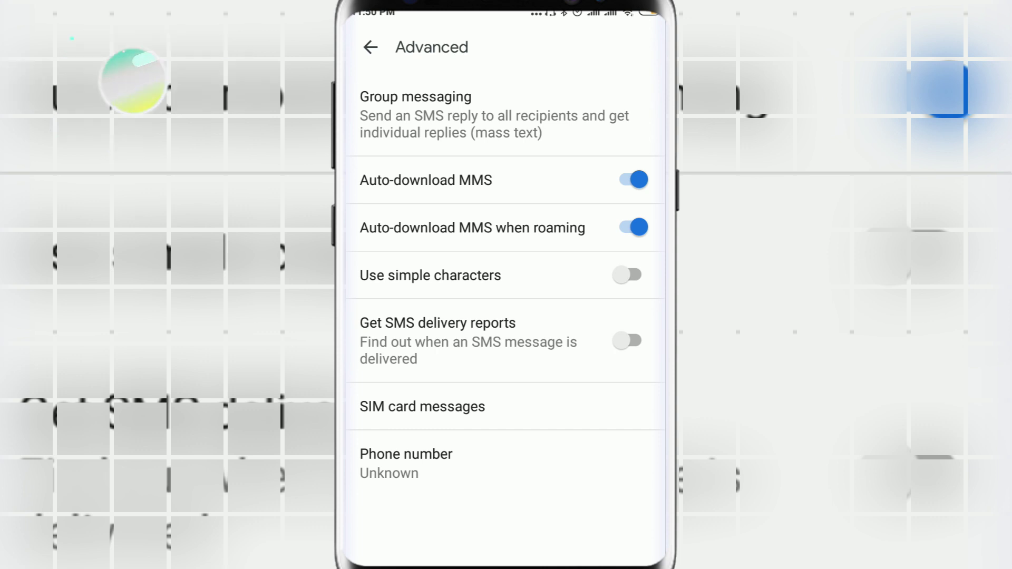
pyautogui.click(630, 341)
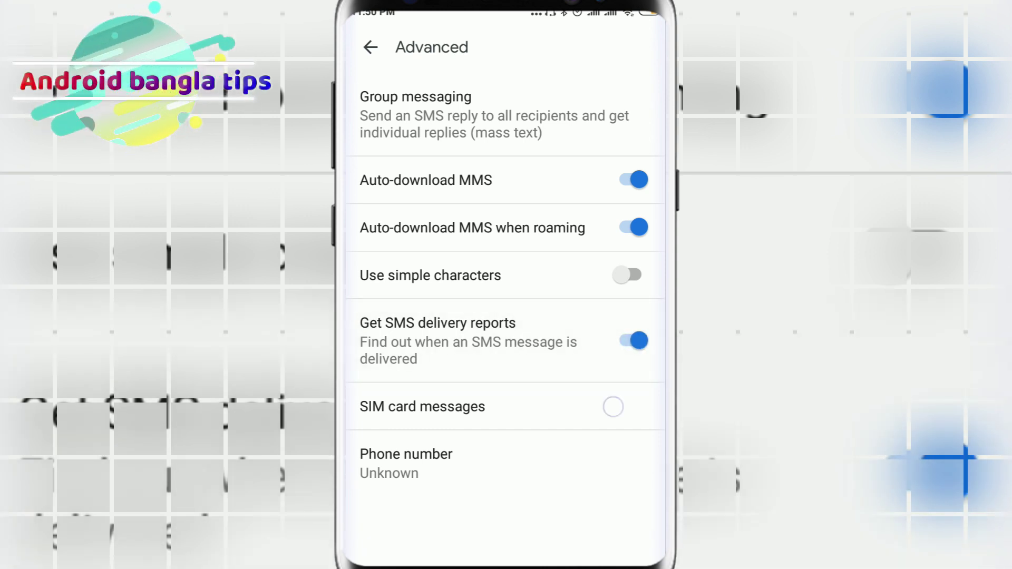
# - View the SIM card messages, then bring up the Phone number setting
pyautogui.click(422, 406)
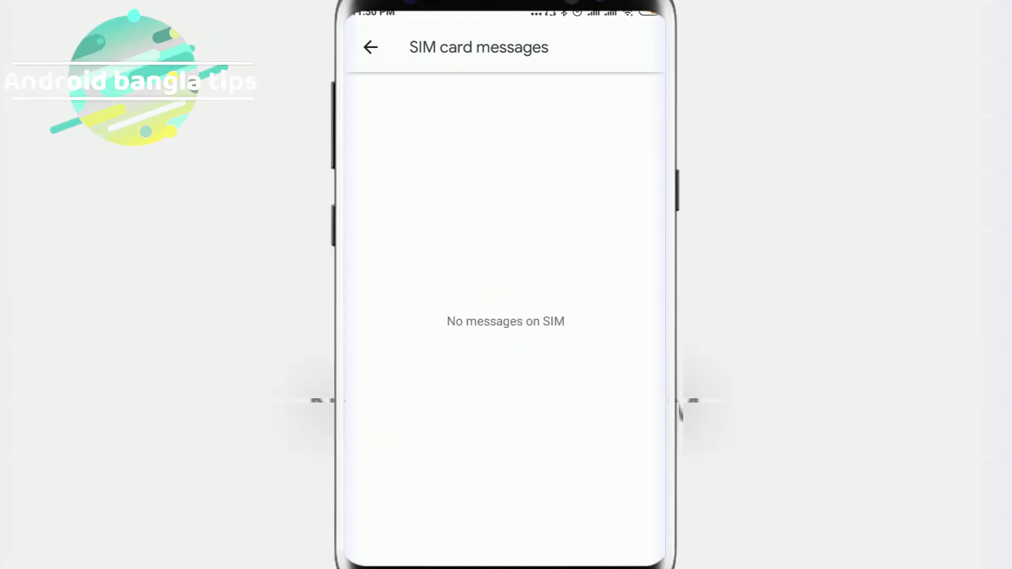
pyautogui.click(371, 47)
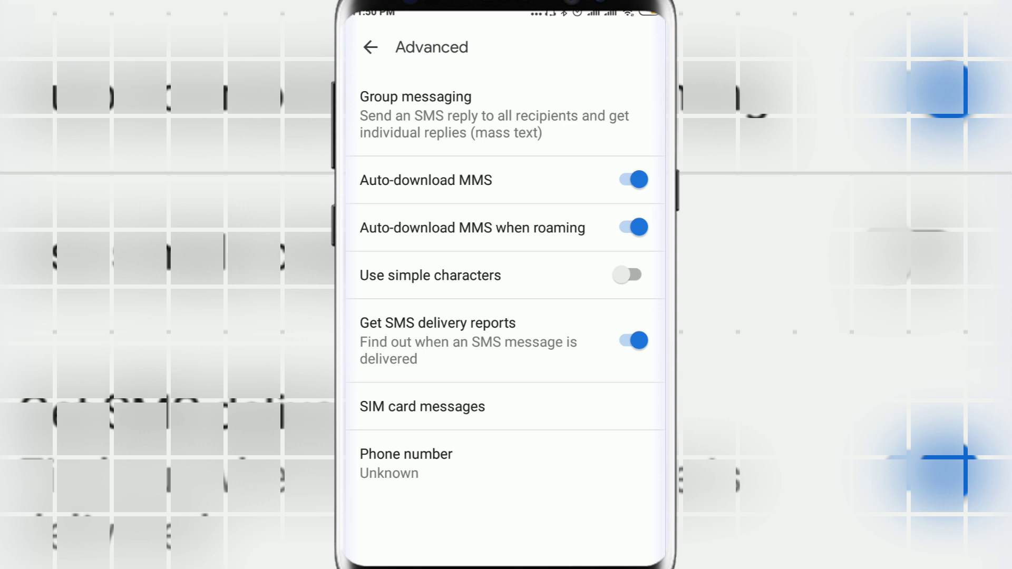
pyautogui.click(571, 474)
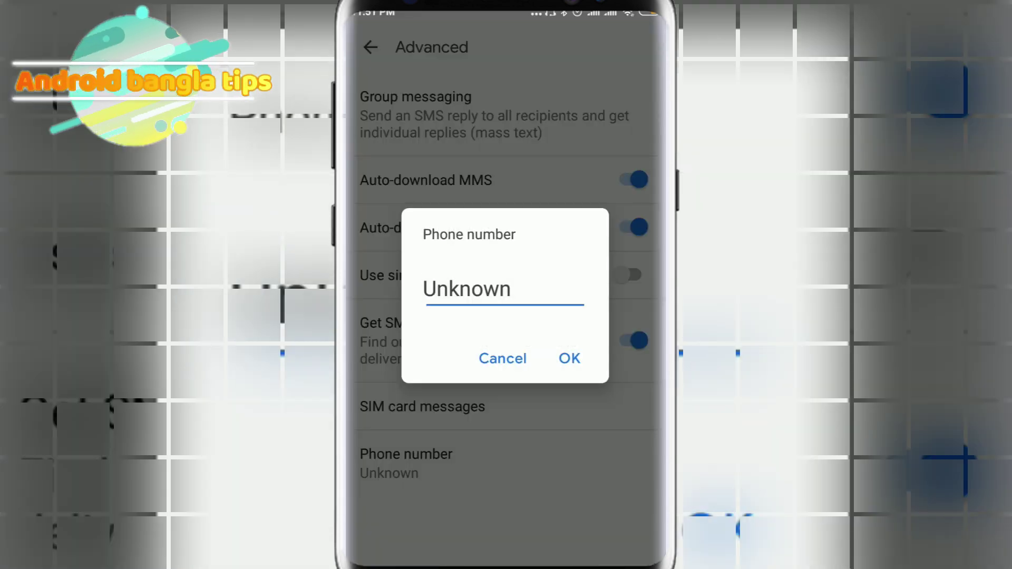
# - Cancel the Phone number dialog, leaving the number unchanged
pyautogui.click(502, 357)
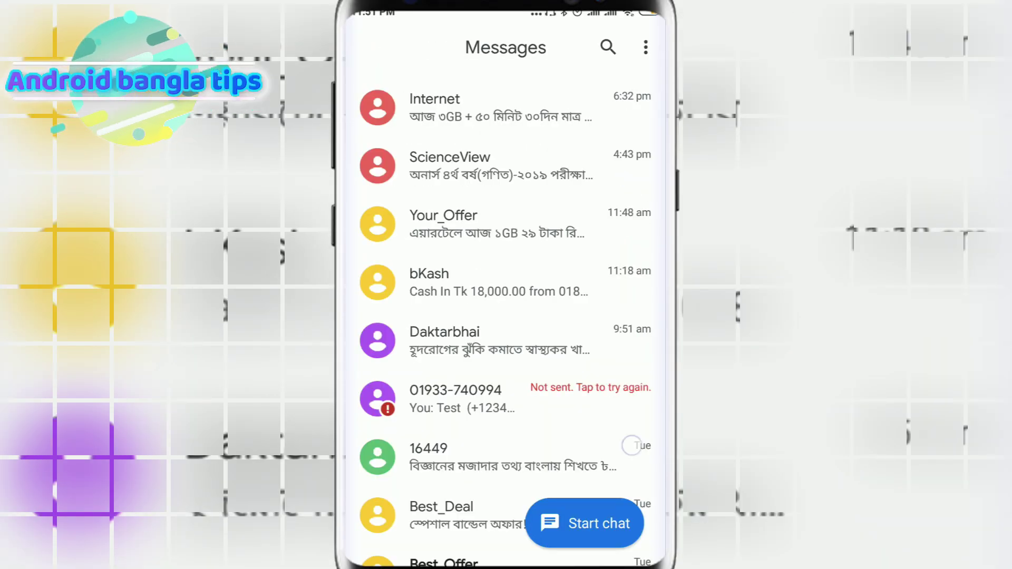
pyautogui.scroll(-4, 506, 317)
pyautogui.scroll(2, 505, 316)
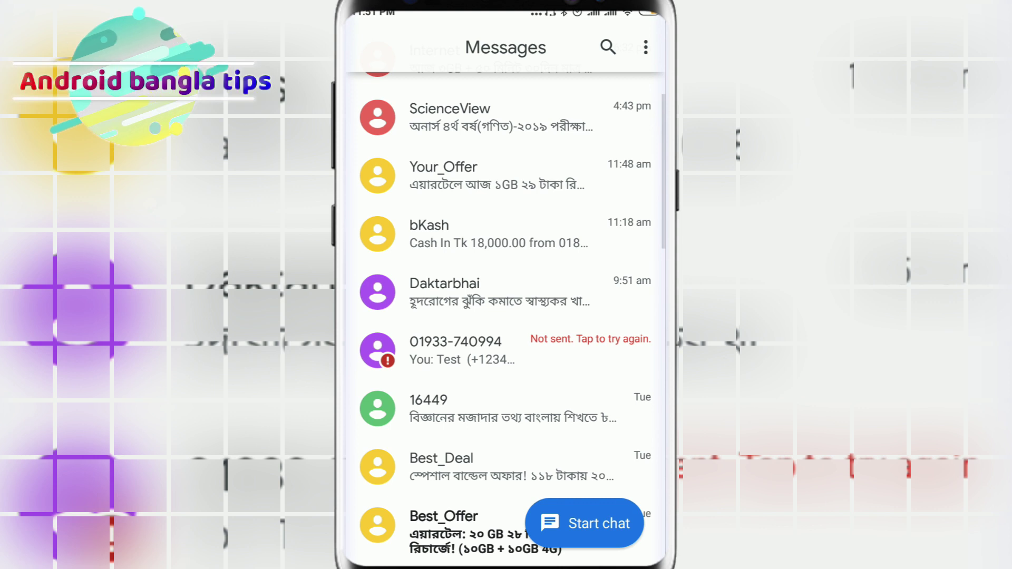
pyautogui.scroll(-5, 506, 316)
pyautogui.scroll(-5, 506, 317)
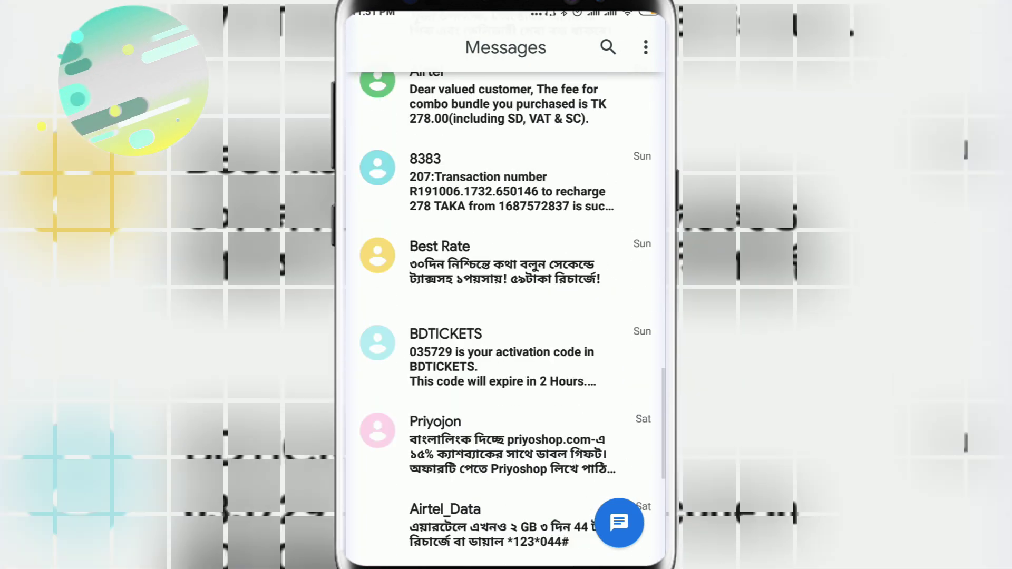
pyautogui.scroll(-4, 506, 316)
pyautogui.scroll(-2, 506, 317)
pyautogui.scroll(10, 505, 317)
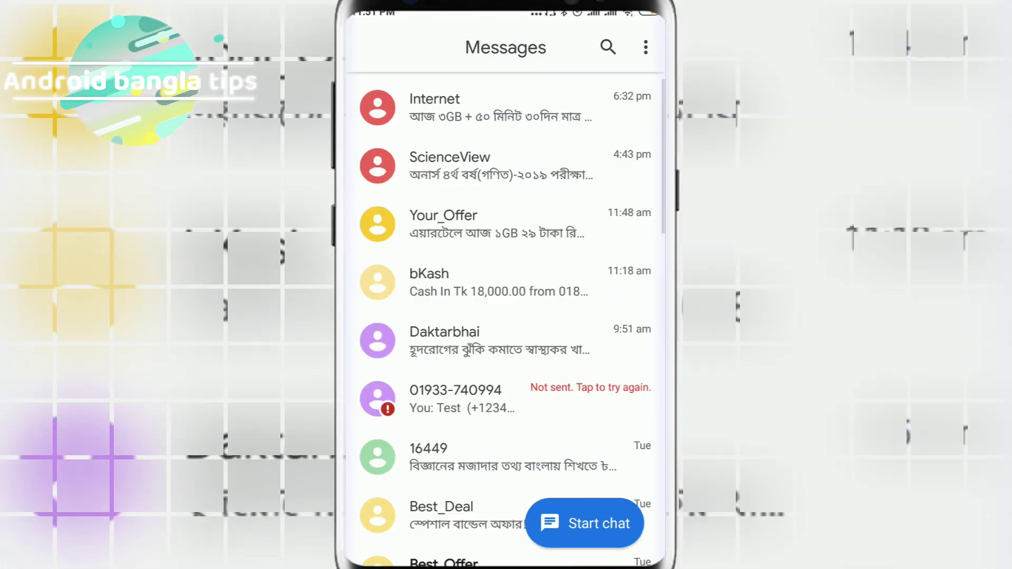